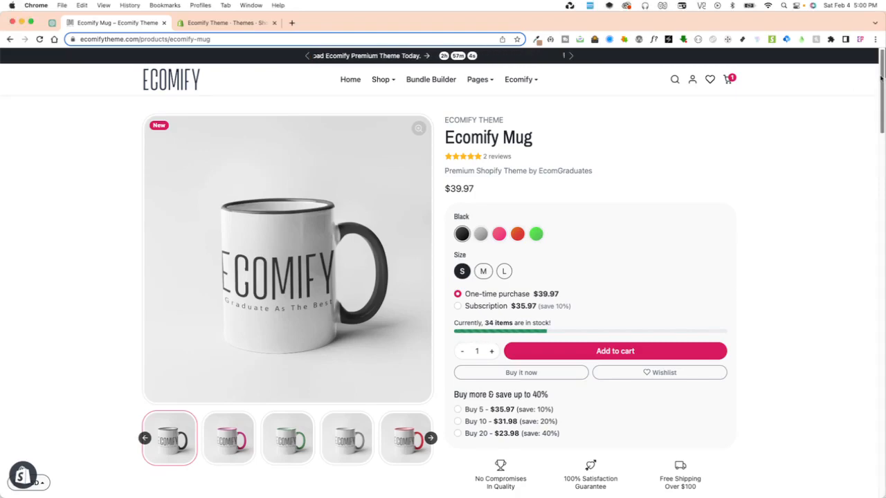
# Examine the embedded video section further down the Ecomify Mug product page
pyautogui.moveTo(881, 78); pyautogui.dragTo(839, 297)
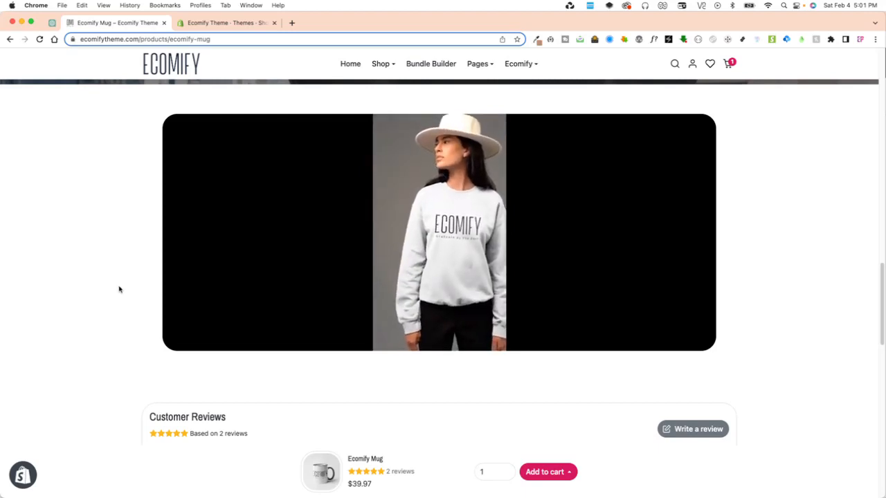
pyautogui.scroll(1, 126, 300)
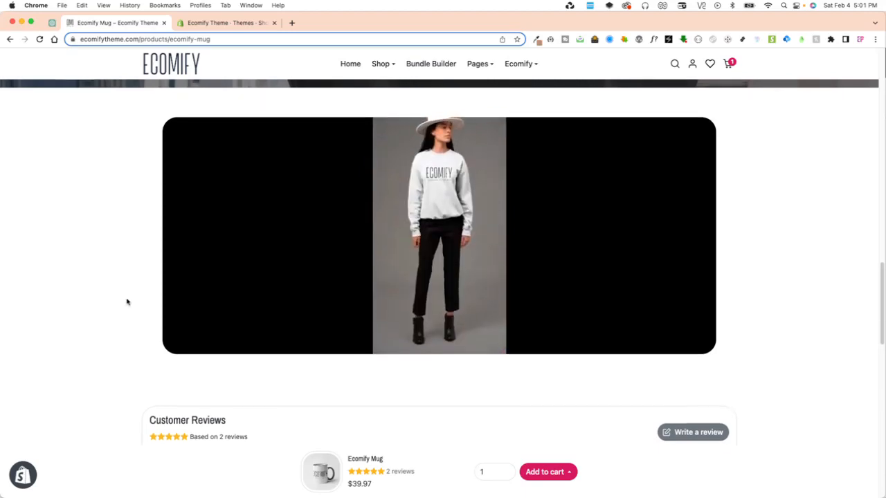
pyautogui.scroll(1, 318, 302)
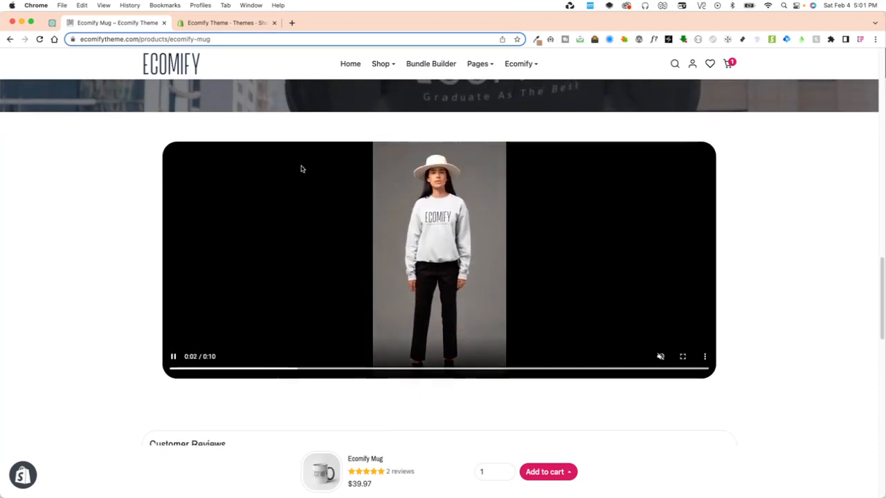
# Switch to the Shopify admin's Themes page and open the current ecomify-v2 theme for customization
pyautogui.click(221, 23)
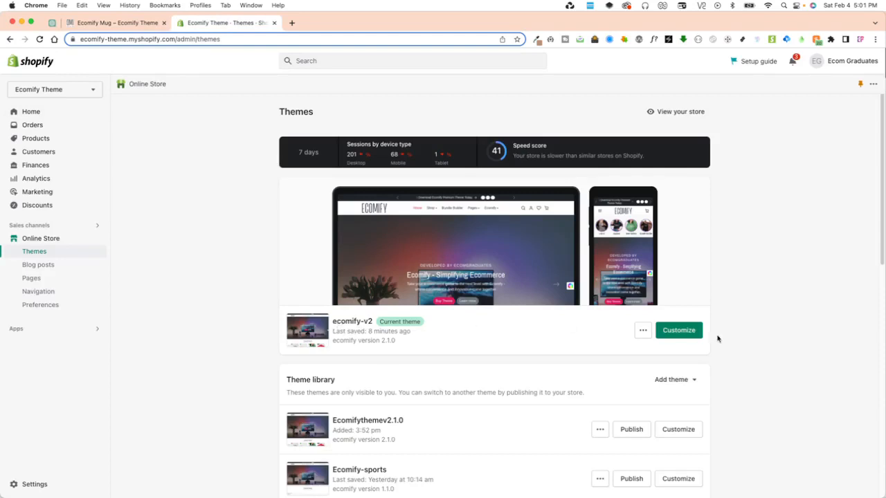
pyautogui.click(684, 332)
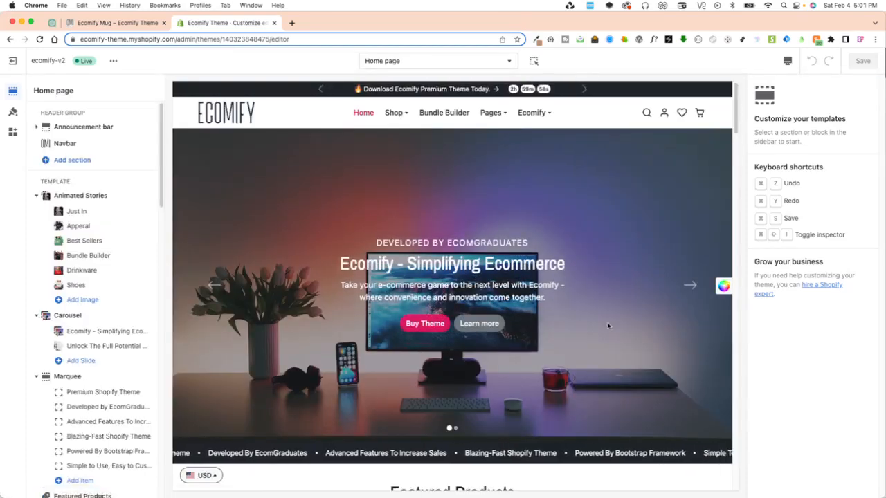
pyautogui.moveTo(162, 148); pyautogui.dragTo(150, 449)
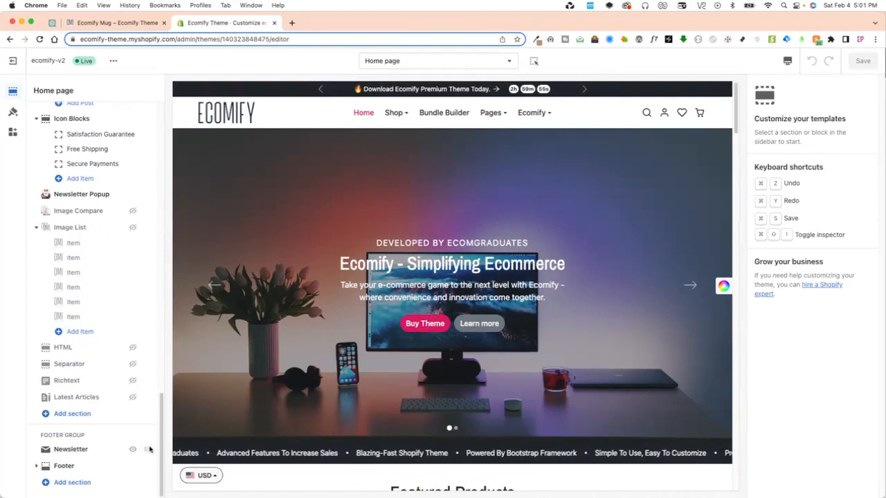
pyautogui.click(89, 415)
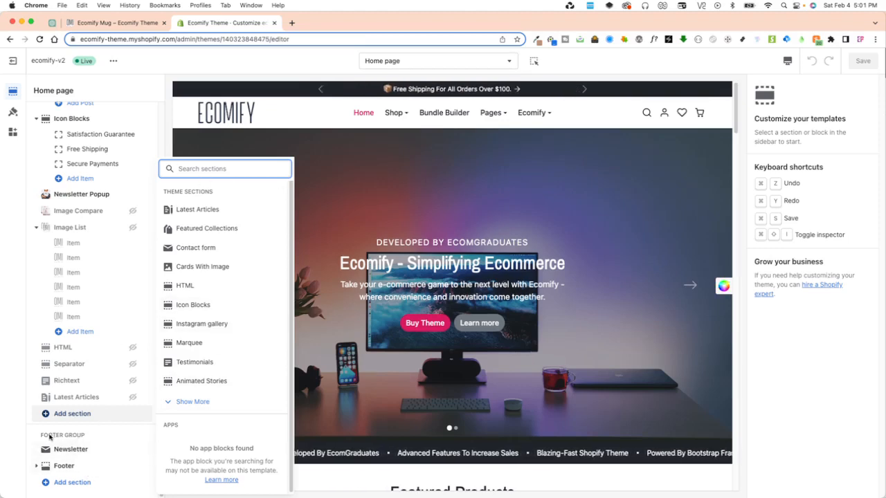
pyautogui.click(245, 151)
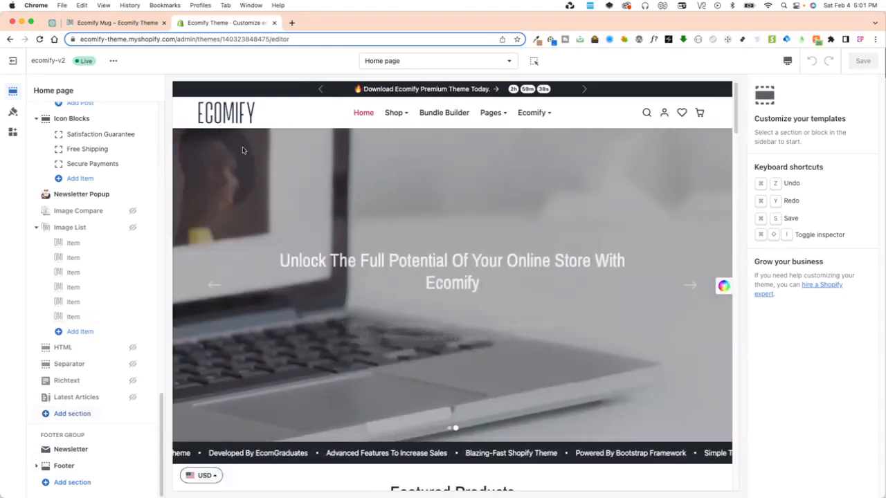
pyautogui.scroll(7, 112, 248)
pyautogui.scroll(10, 114, 256)
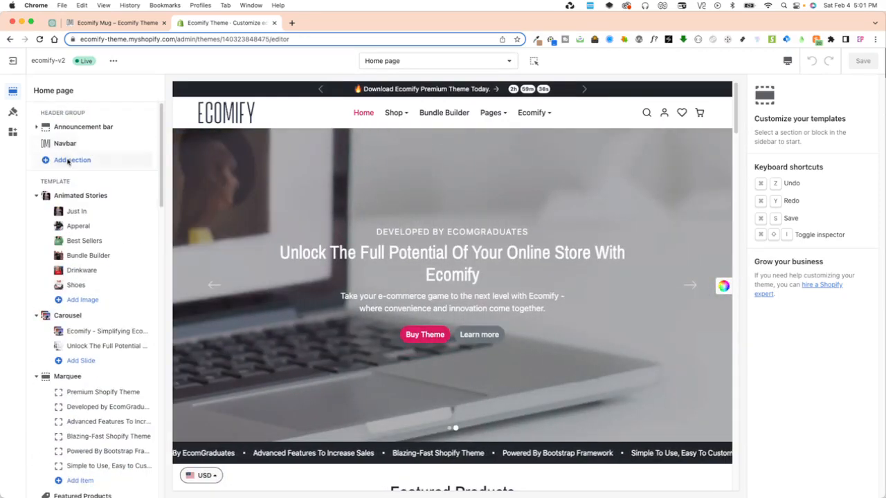
# Find the MP4 Video section by searching for "mp4" and add it at the end of the home page template
pyautogui.scroll(-15, 76, 276)
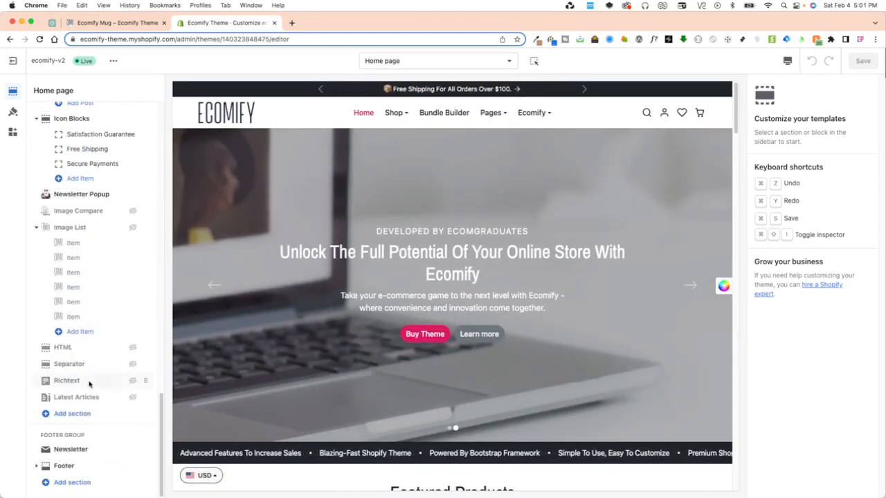
pyautogui.click(72, 413)
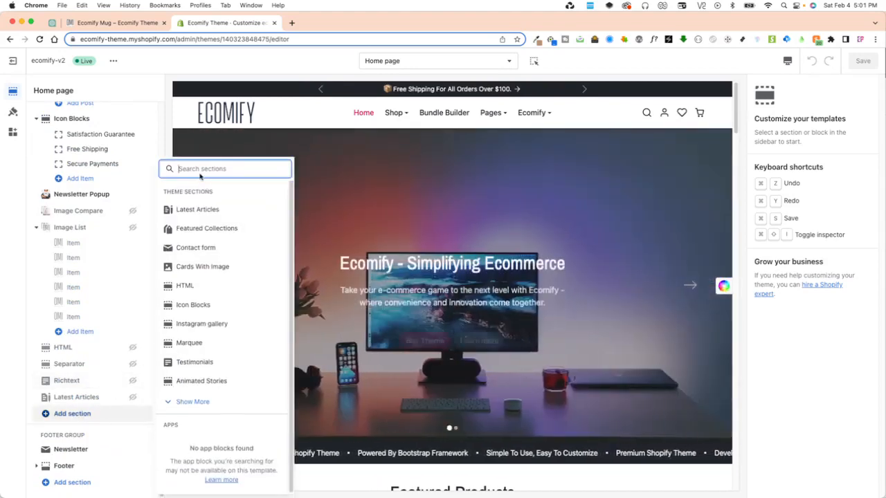
pyautogui.write('mp4')
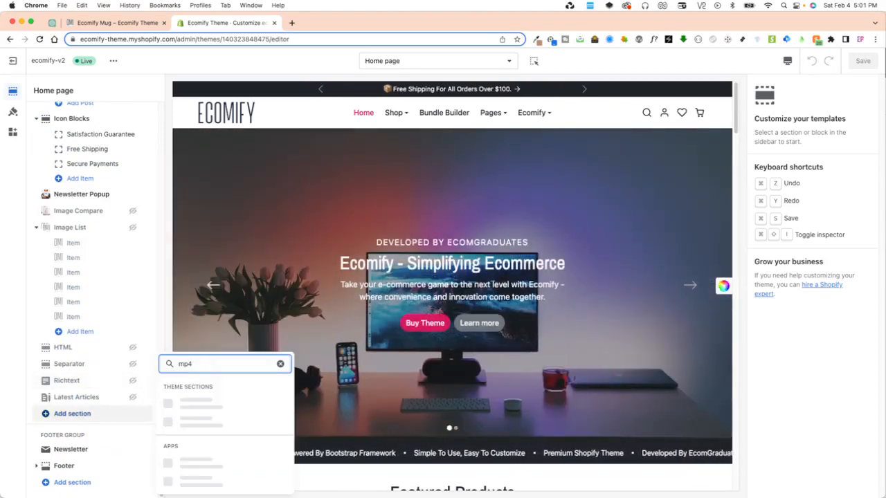
pyautogui.click(197, 402)
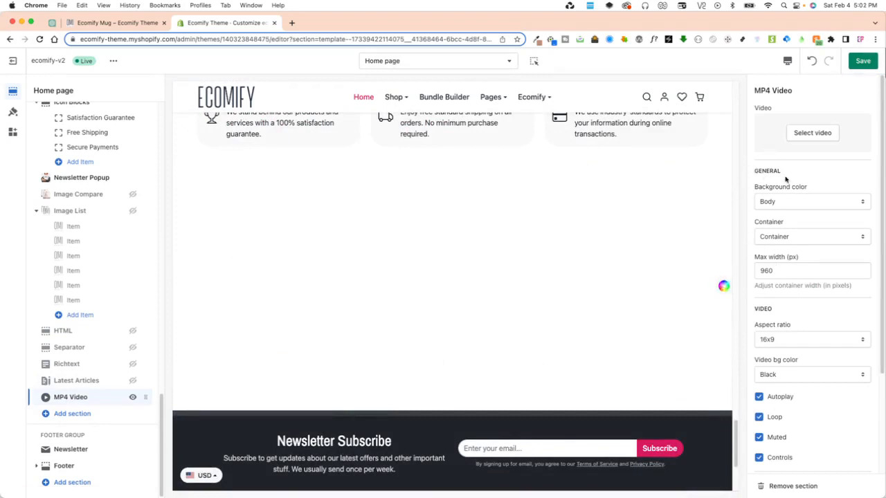
# Assign the existing creweck MP4 file as the video of the MP4 Video section
pyautogui.click(810, 133)
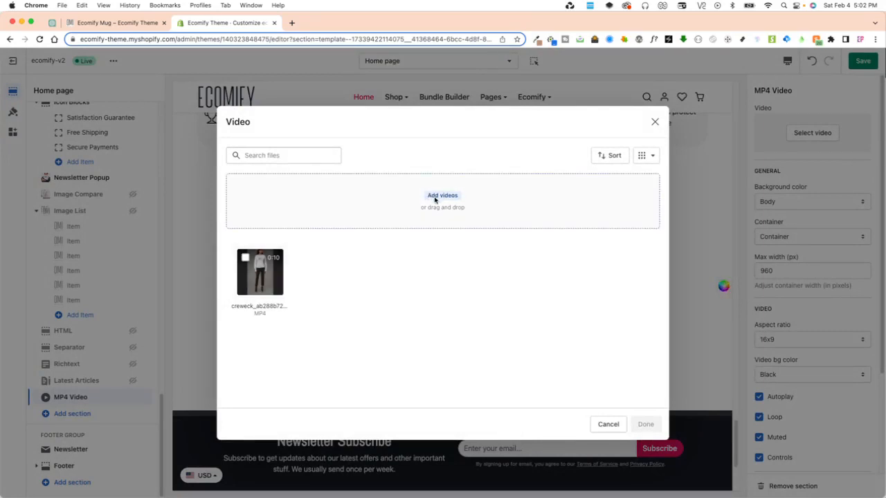
pyautogui.click(289, 158)
pyautogui.click(368, 157)
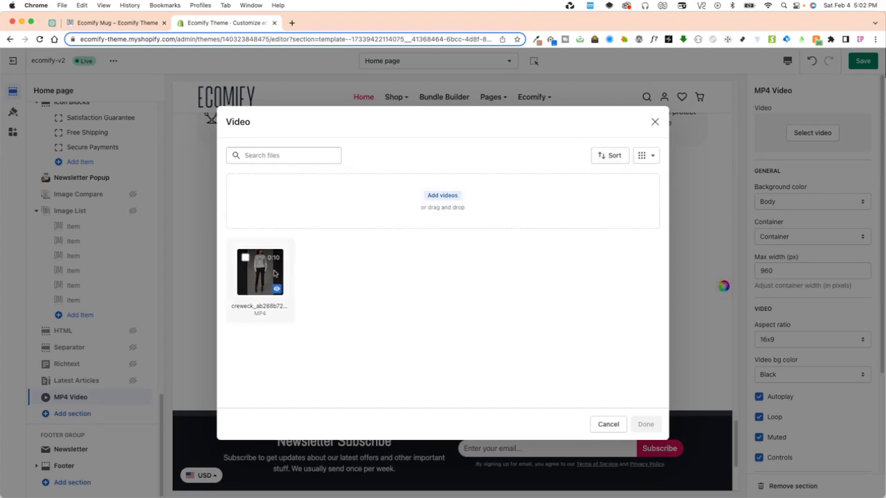
pyautogui.click(249, 263)
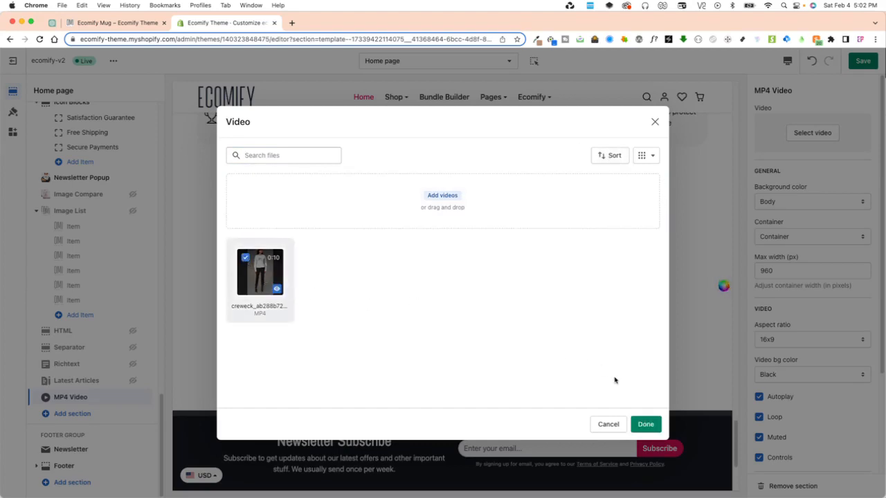
pyautogui.click(643, 424)
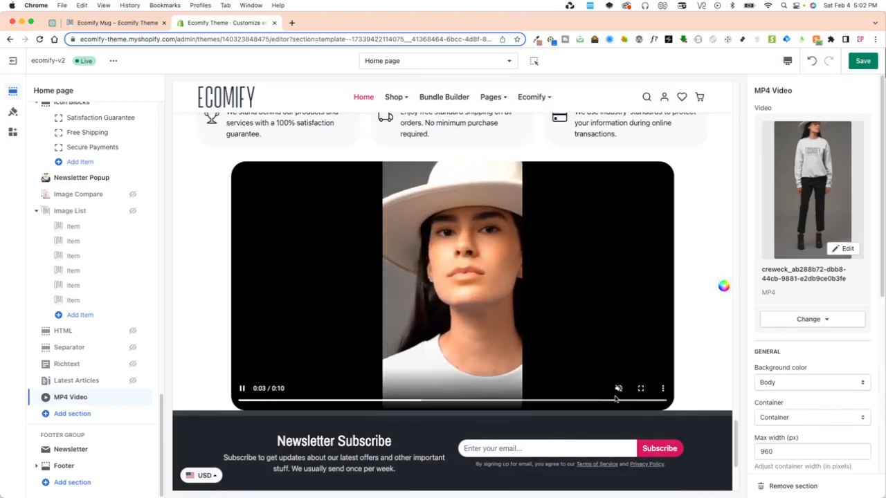
# Set both the top and bottom padding of the MP4 Video section to 11
pyautogui.scroll(-5, 789, 356)
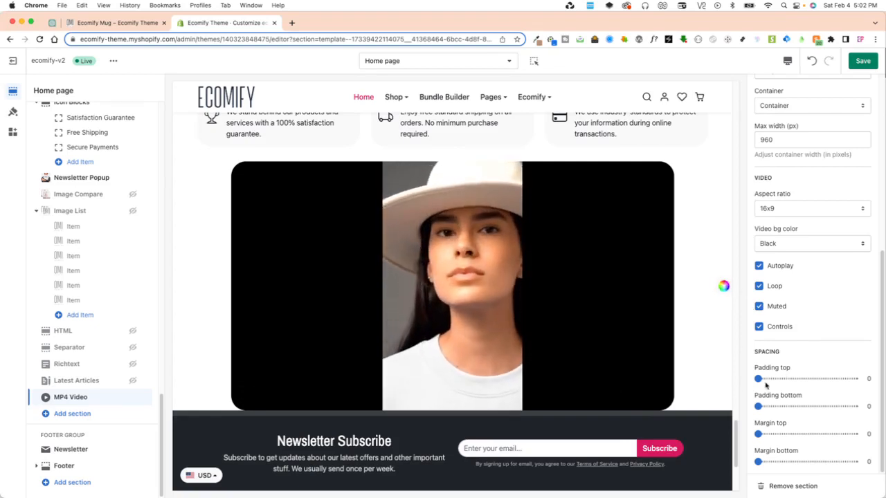
pyautogui.click(811, 406)
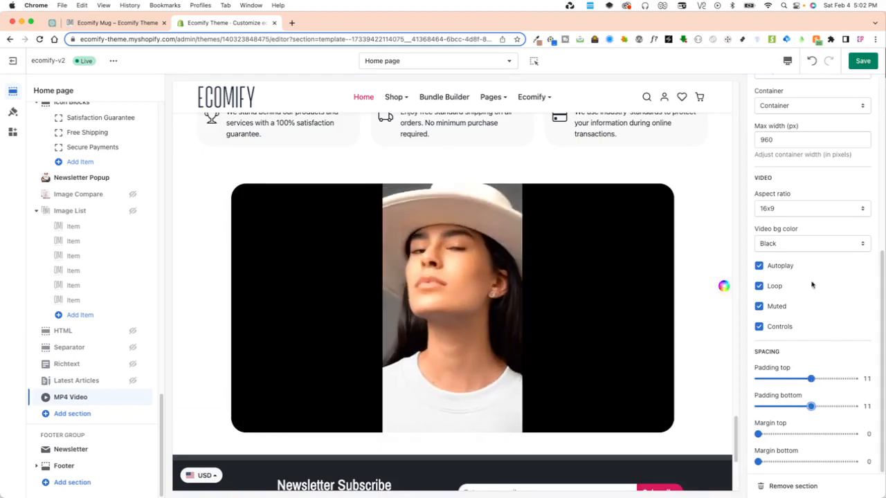
# Try White as the background color of the MP4 Video section
pyautogui.scroll(10, 788, 306)
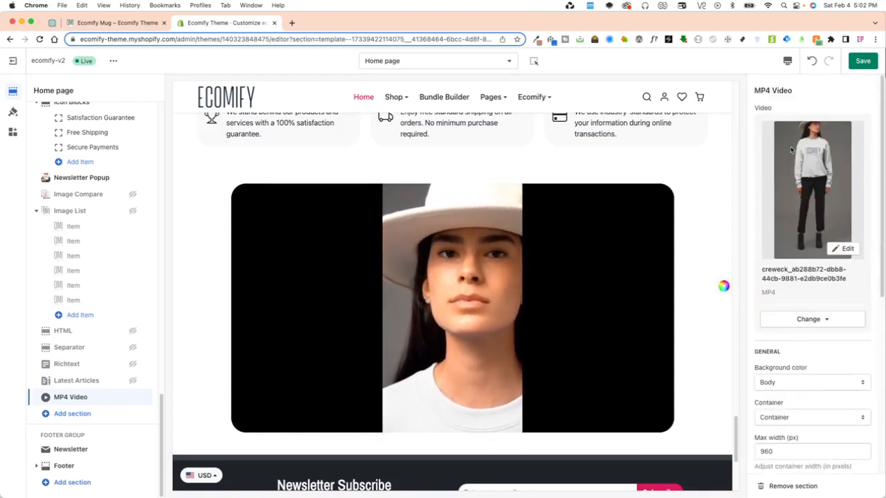
pyautogui.scroll(-1, 807, 230)
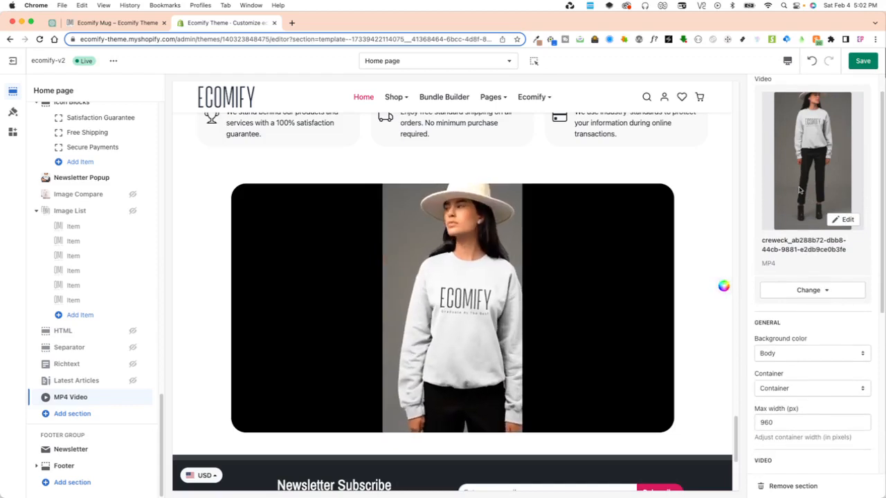
pyautogui.scroll(-4, 811, 335)
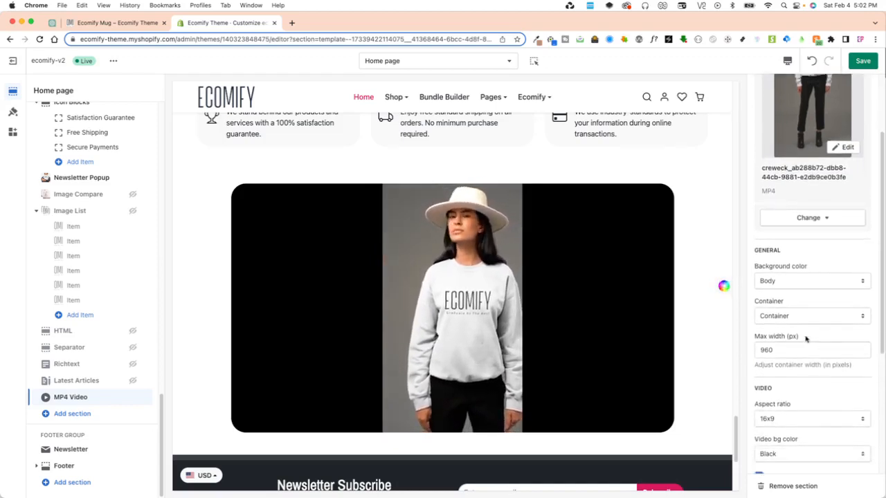
pyautogui.scroll(-1, 639, 314)
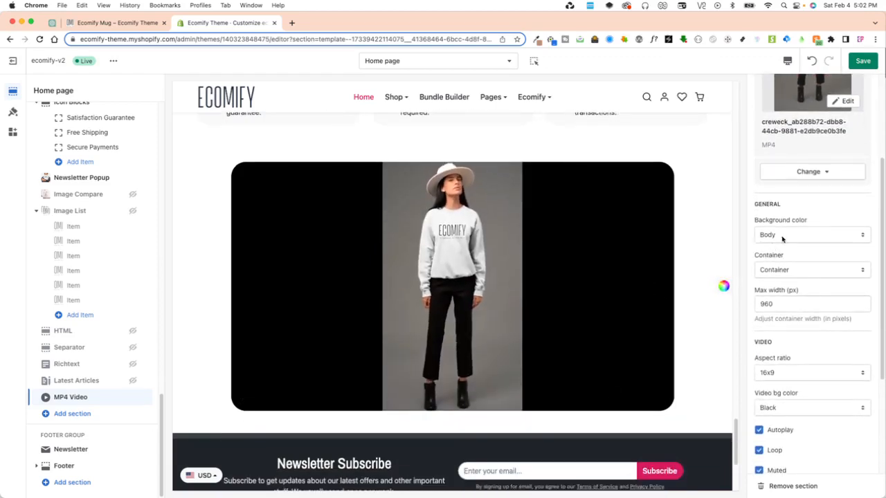
pyautogui.click(802, 235)
pyautogui.click(788, 257)
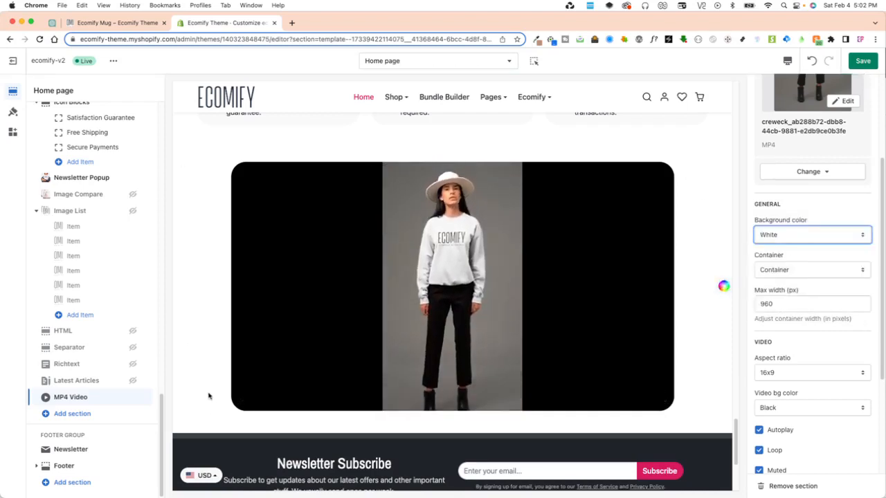
# Set the MP4 Video section's background color to Primary
pyautogui.click(773, 236)
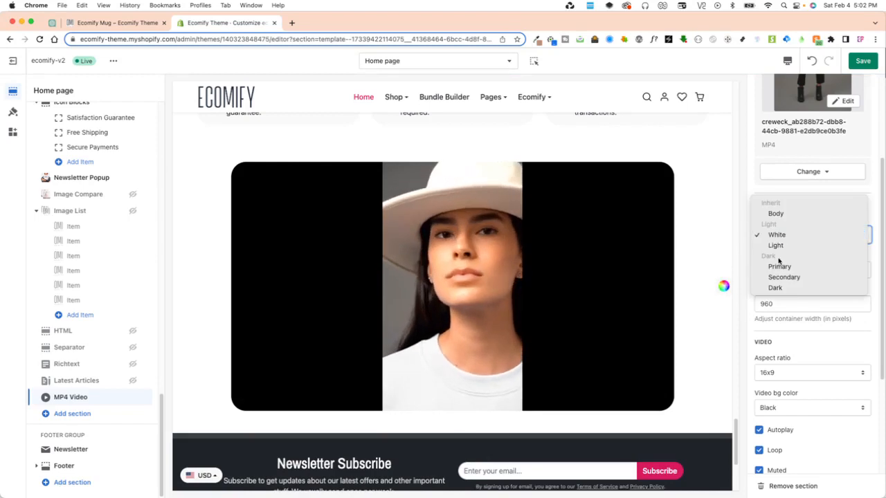
pyautogui.click(789, 266)
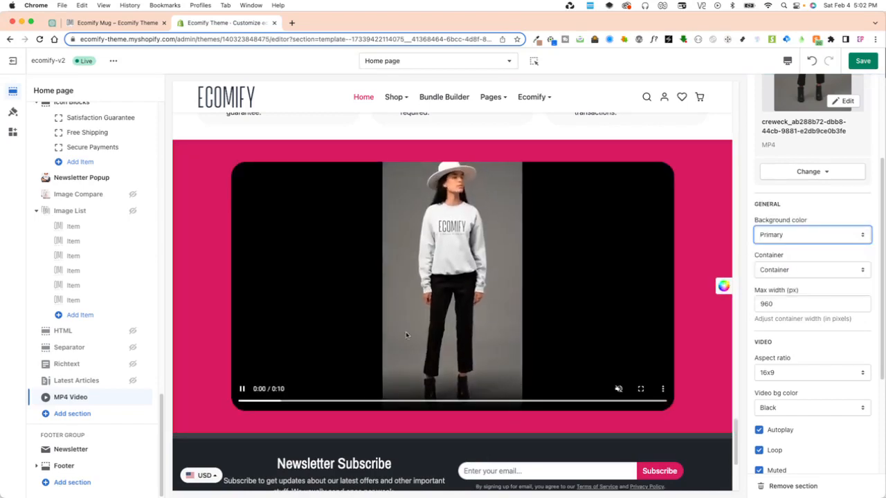
pyautogui.click(766, 270)
pyautogui.click(790, 239)
pyautogui.click(792, 235)
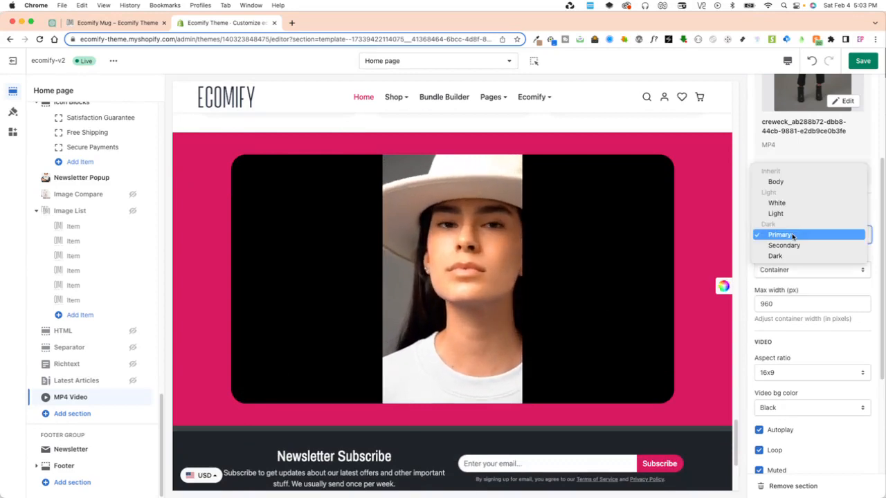
pyautogui.click(792, 235)
pyautogui.click(781, 237)
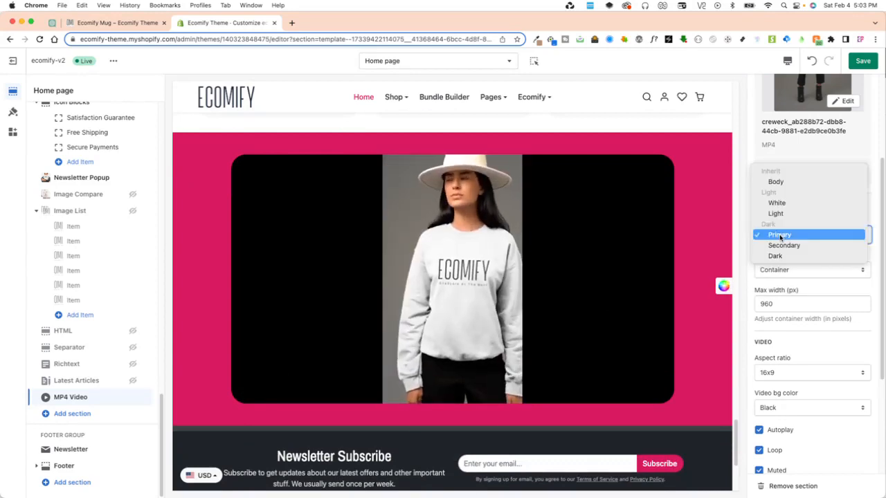
pyautogui.click(780, 237)
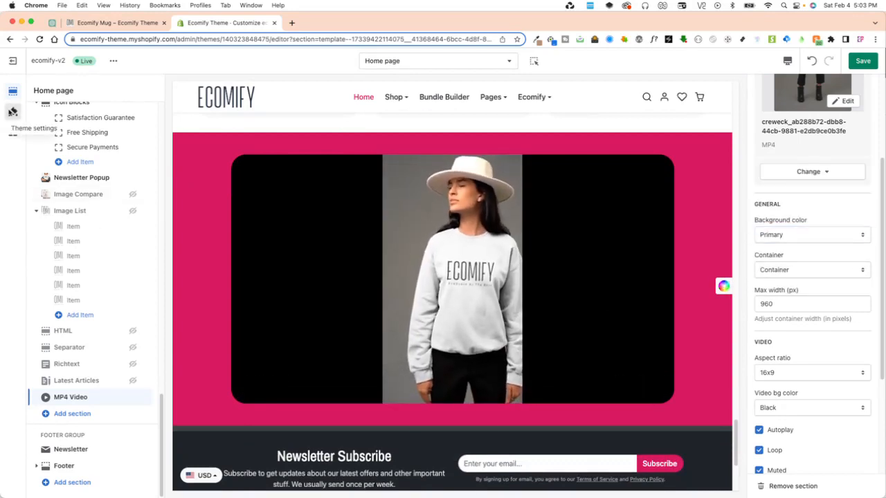
# Examine the theme-wide color definitions in the styling settings, and return to the home page sections
pyautogui.click(12, 112)
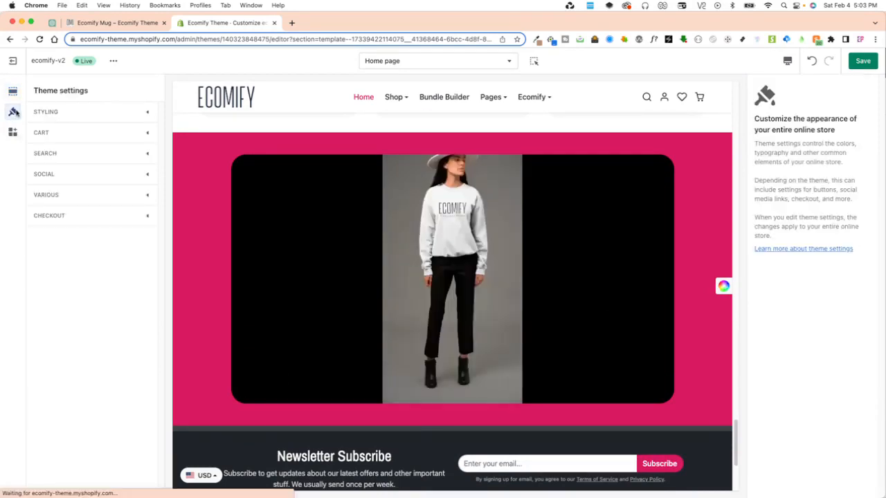
pyautogui.click(62, 113)
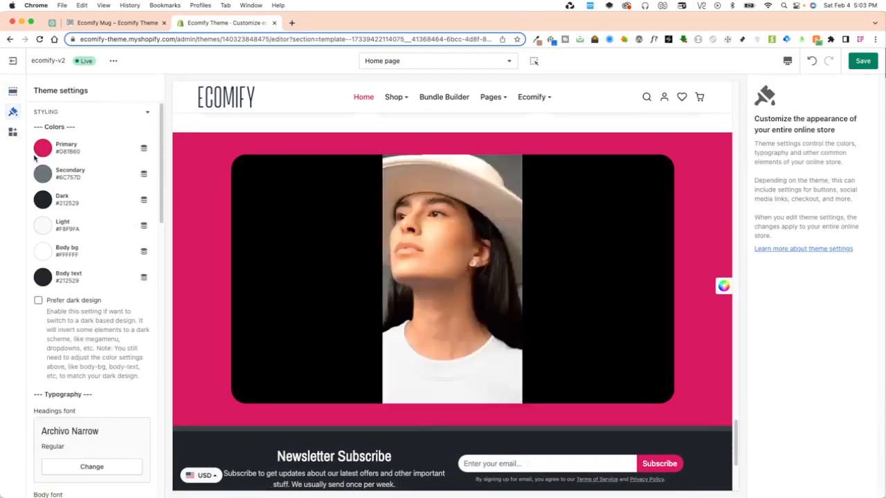
pyautogui.click(12, 91)
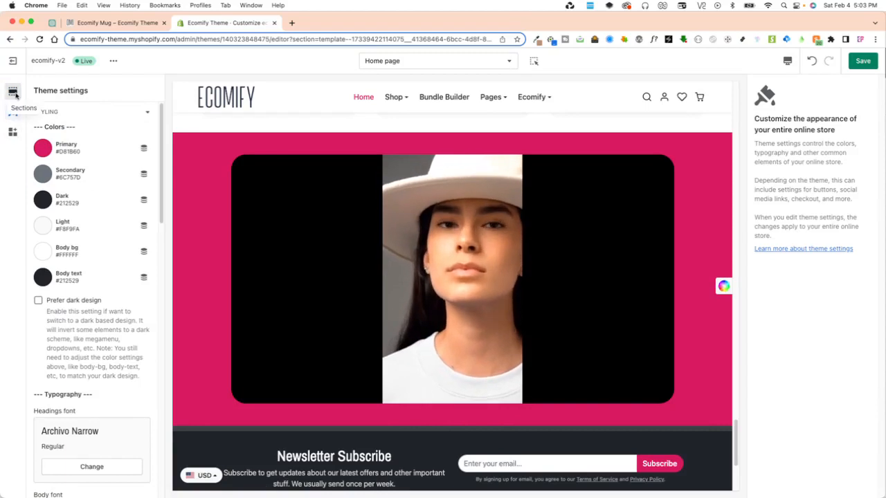
# Change the container type of the MP4 Video section to Fluid
pyautogui.scroll(-5, 801, 376)
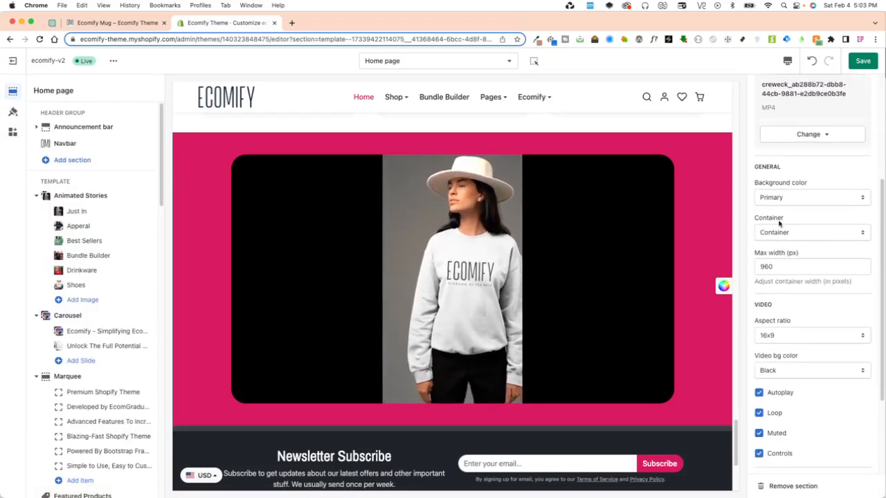
pyautogui.click(807, 232)
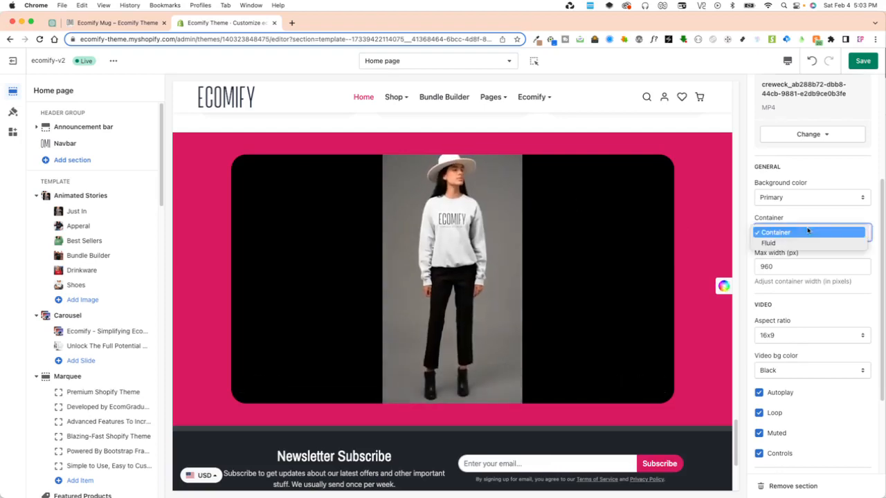
pyautogui.click(788, 243)
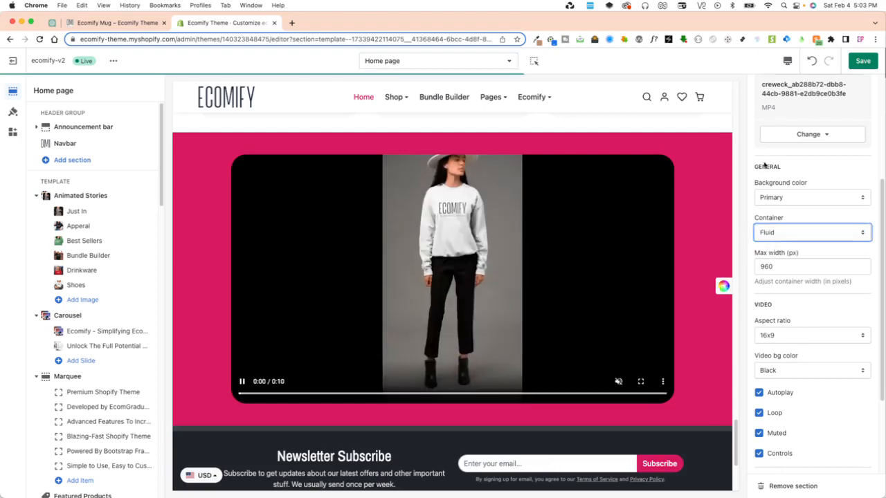
# Preview the MP4 Video section in Fullscreen, and return to the Desktop preview
pyautogui.click(787, 60)
pyautogui.click(795, 119)
pyautogui.scroll(-5, 678, 311)
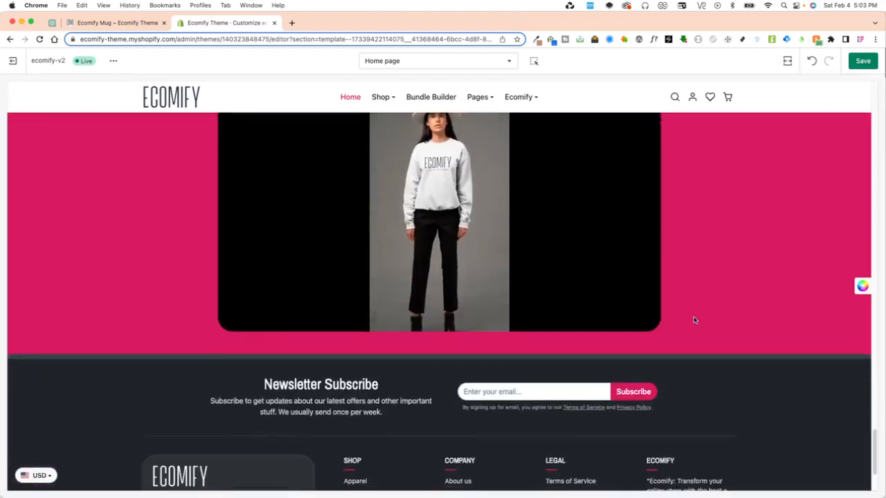
pyautogui.scroll(6, 689, 315)
pyautogui.click(786, 60)
pyautogui.click(803, 85)
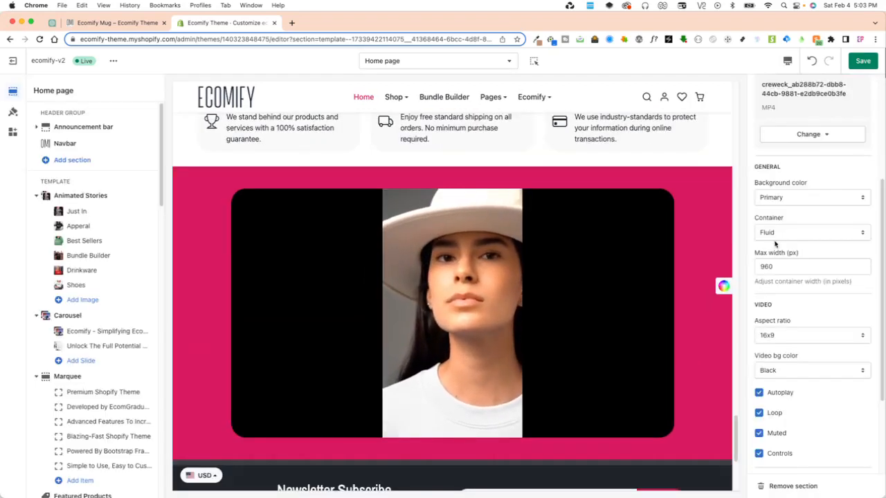
# Set the maximum container width of the MP4 Video section to 1200 px
pyautogui.scroll(-1, 775, 242)
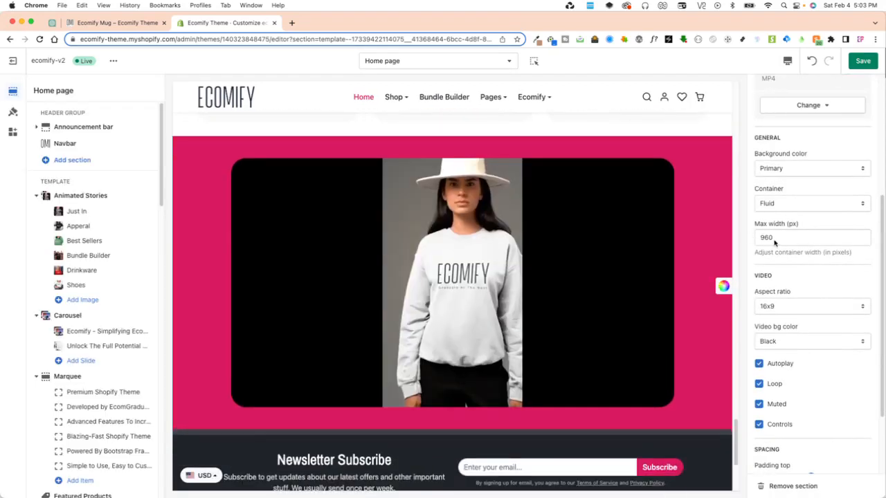
pyautogui.moveTo(773, 239); pyautogui.dragTo(754, 239)
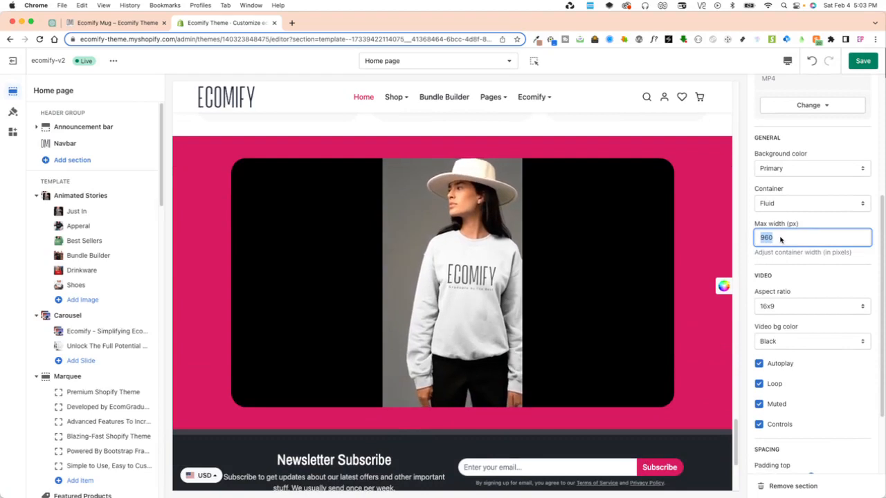
pyautogui.write('1200')
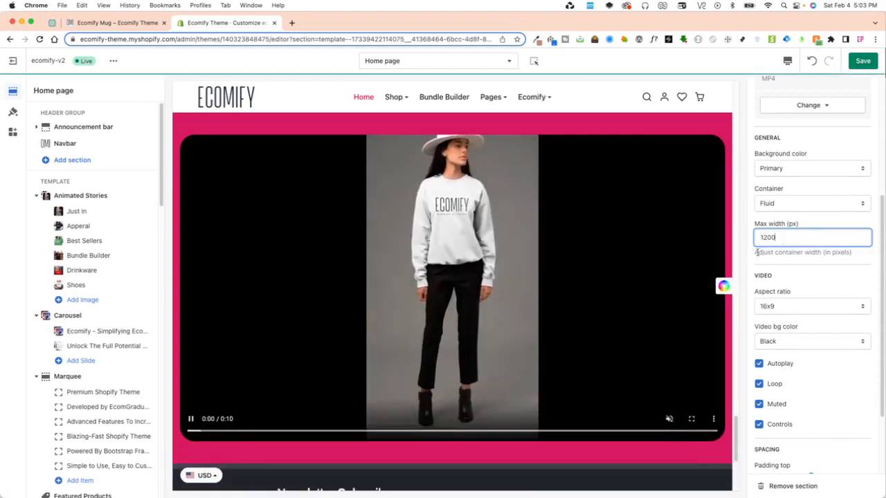
pyautogui.moveTo(696, 162)
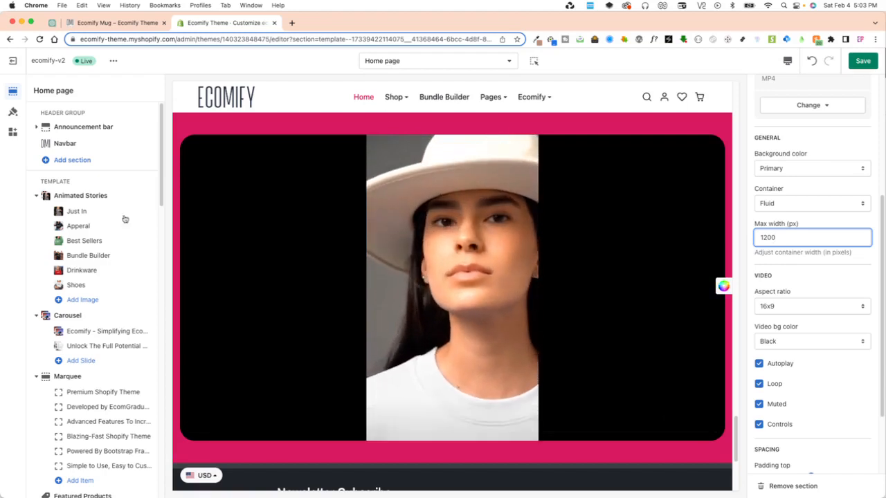
# Check the widened MP4 Video section in the Fullscreen and Mobile previews
pyautogui.click(786, 60)
pyautogui.click(809, 121)
pyautogui.scroll(-2, 630, 326)
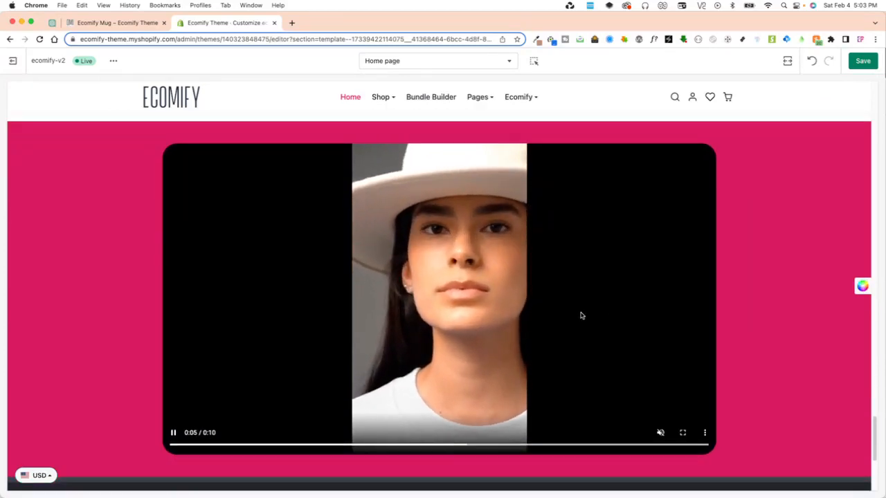
pyautogui.click(787, 60)
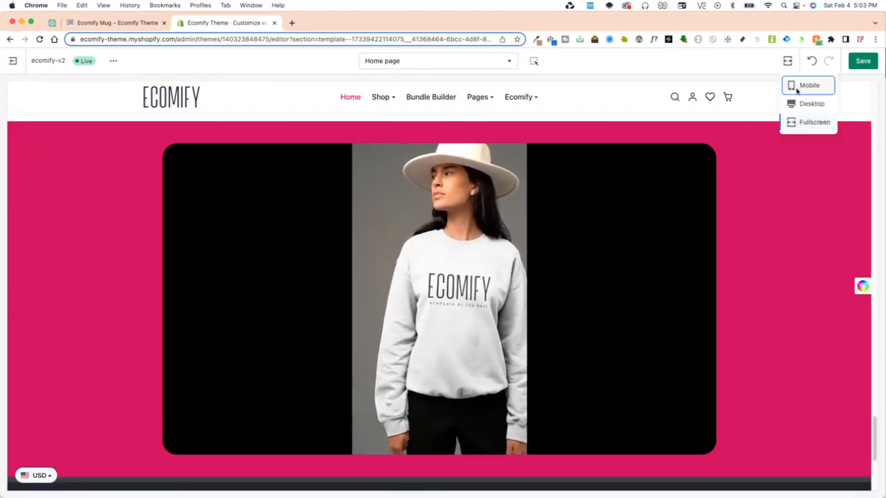
pyautogui.click(800, 86)
pyautogui.scroll(3, 455, 296)
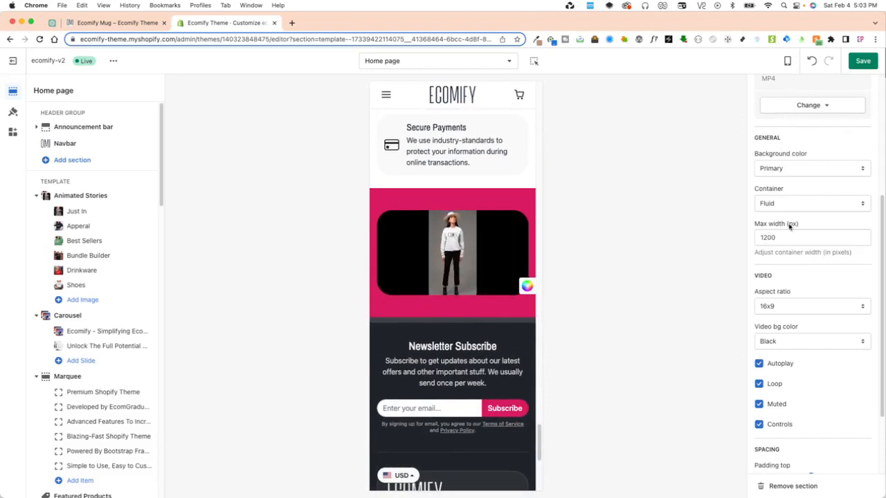
# Try the 21x9 aspect ratio for the video, and replace it with 4x3
pyautogui.scroll(-1, 789, 319)
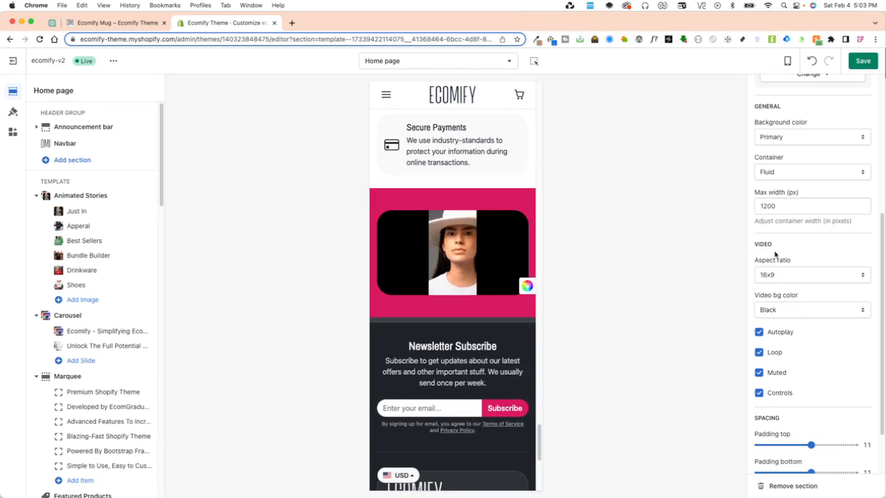
pyautogui.click(786, 275)
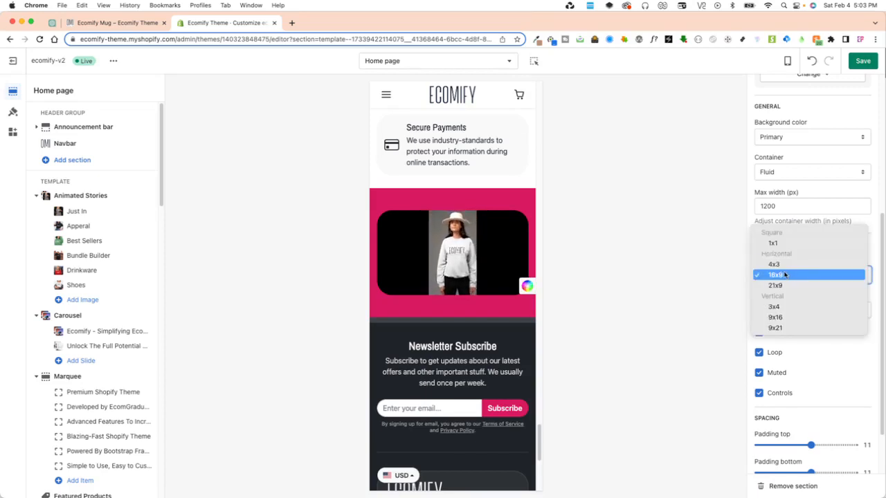
pyautogui.click(786, 285)
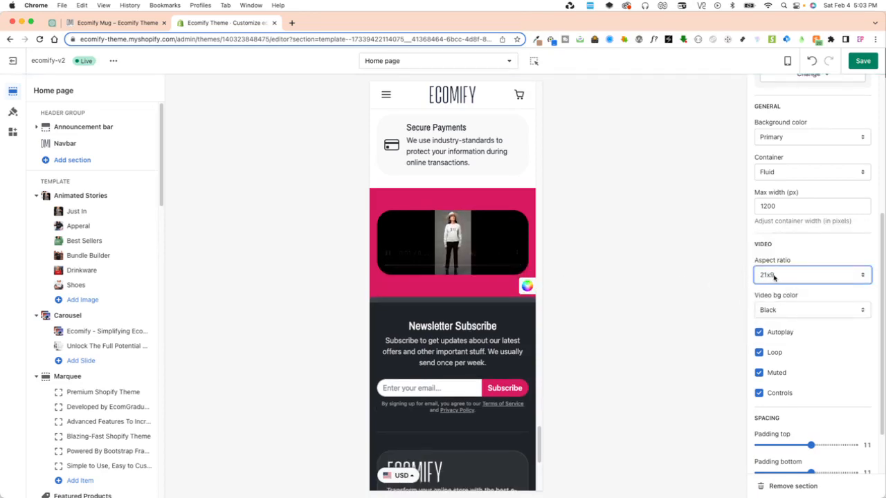
pyautogui.click(773, 276)
pyautogui.click(788, 255)
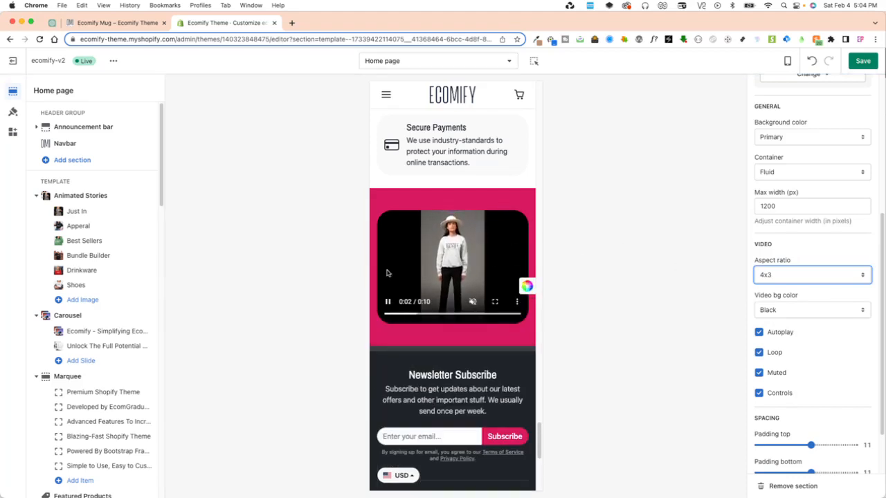
# Check the 4x3 video in the Fullscreen preview, and return to the Desktop preview
pyautogui.click(787, 60)
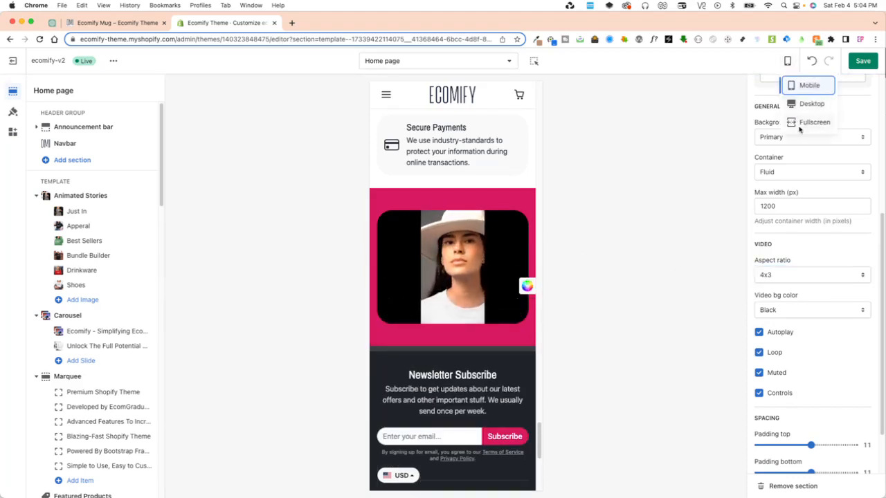
pyautogui.click(799, 124)
pyautogui.scroll(3, 617, 273)
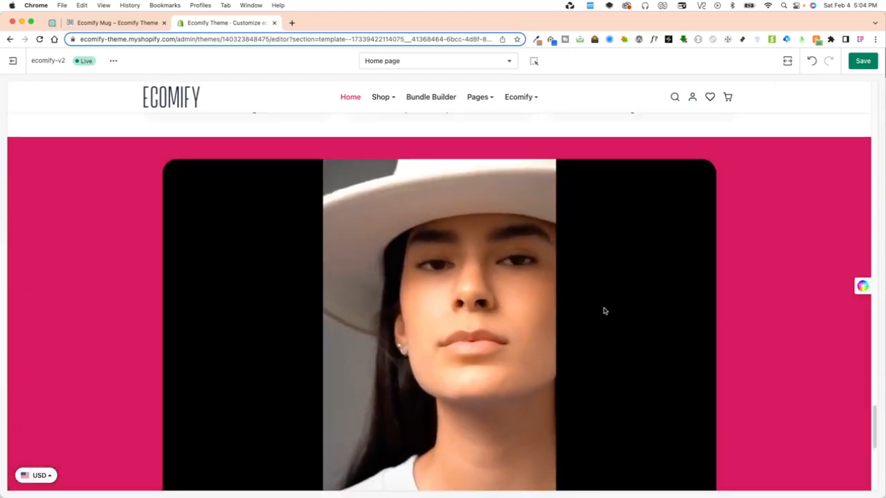
pyautogui.scroll(-3, 605, 310)
pyautogui.scroll(3, 602, 312)
pyautogui.click(787, 61)
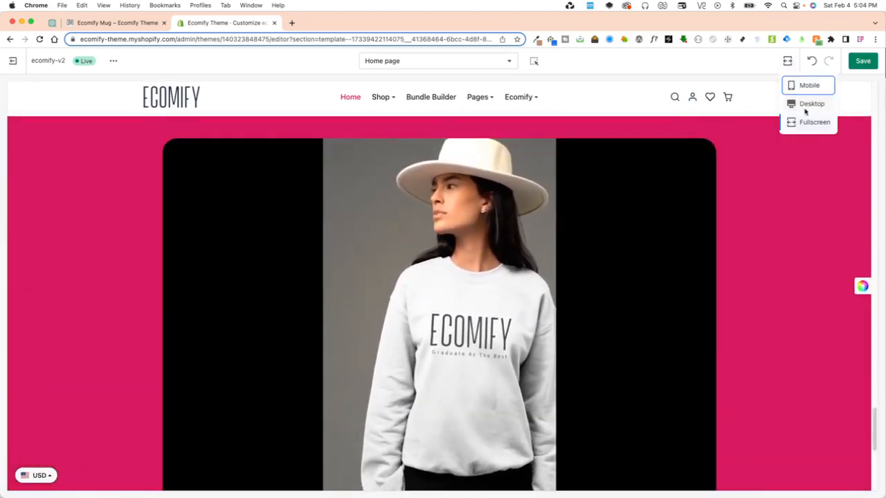
pyautogui.click(802, 105)
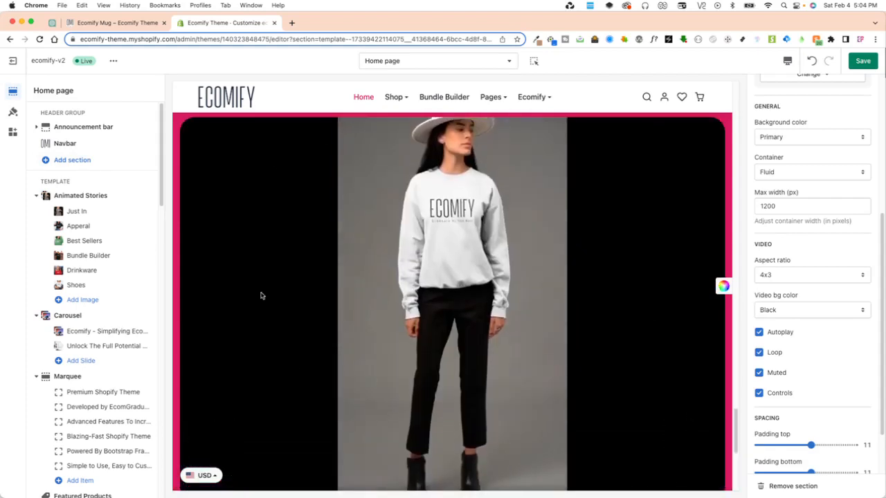
# Try White and Transparent as the video background color, and set it back to Black
pyautogui.click(788, 310)
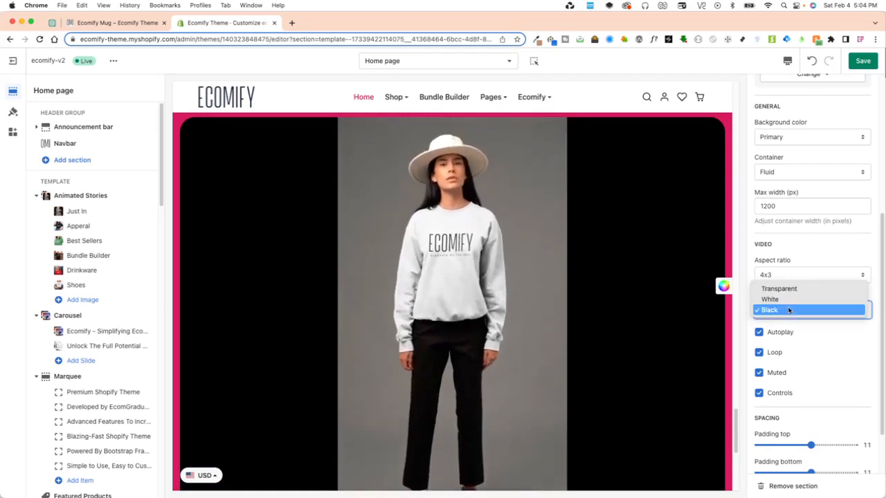
pyautogui.click(779, 298)
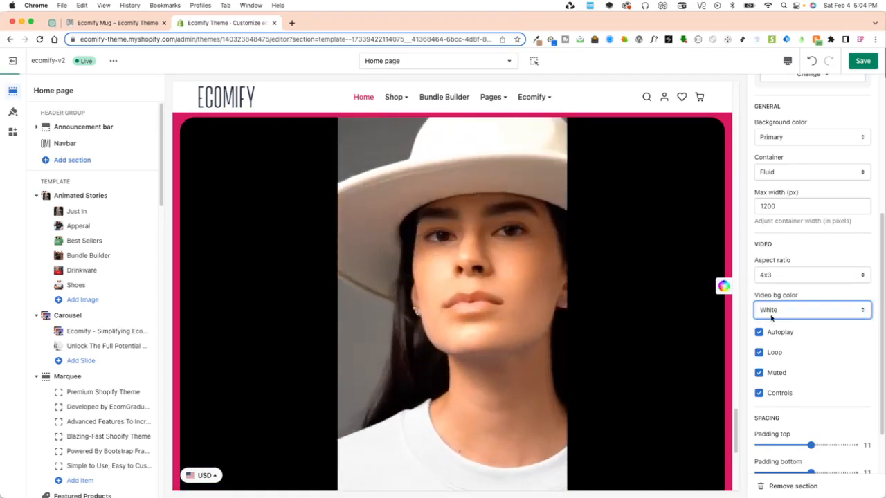
pyautogui.click(782, 311)
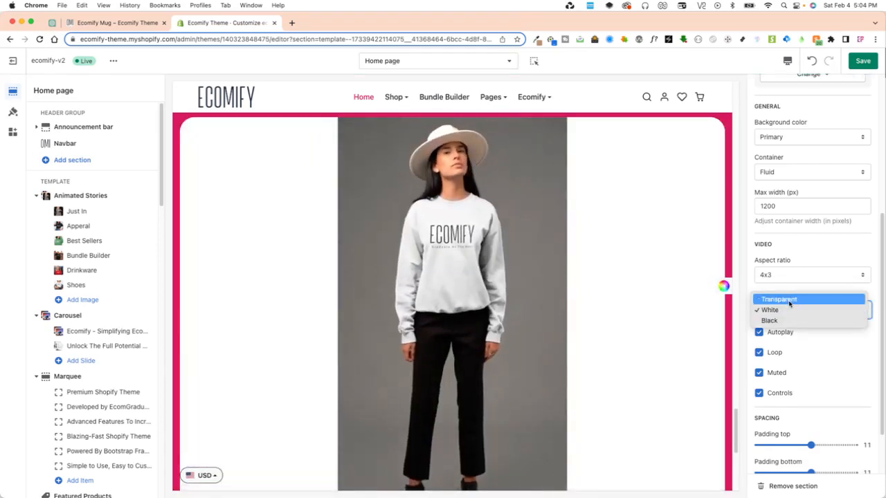
pyautogui.click(788, 299)
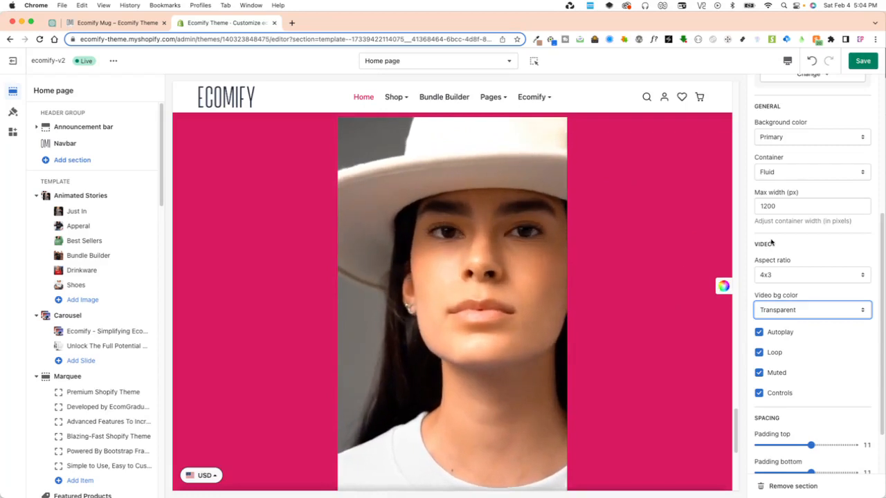
pyautogui.scroll(-5, 649, 302)
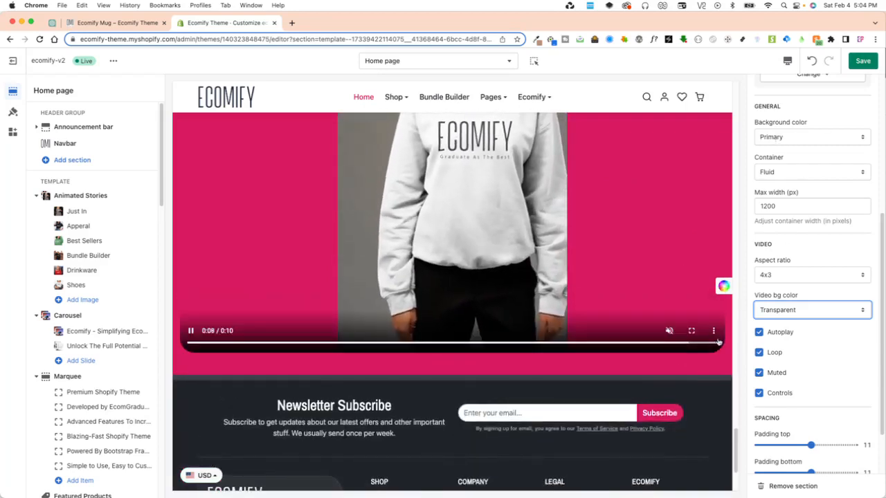
pyautogui.click(761, 310)
pyautogui.click(776, 331)
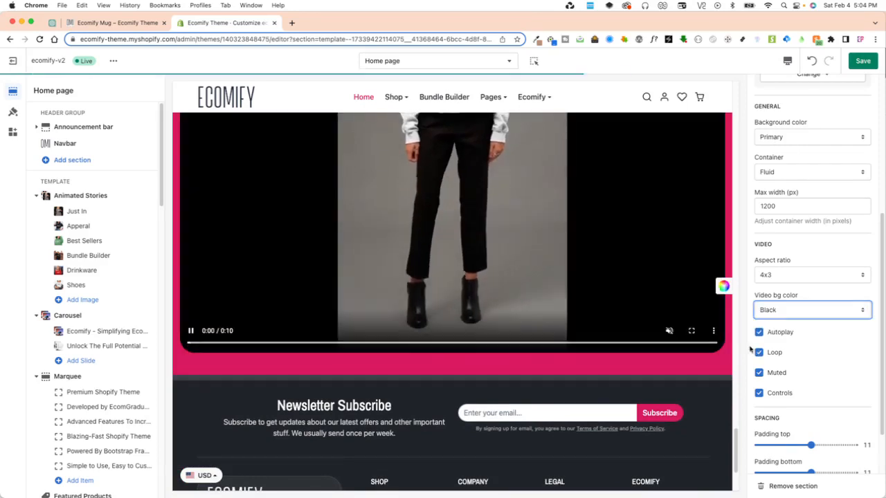
# Set the MP4 Video section's background color to White and turn off the video controls
pyautogui.click(789, 139)
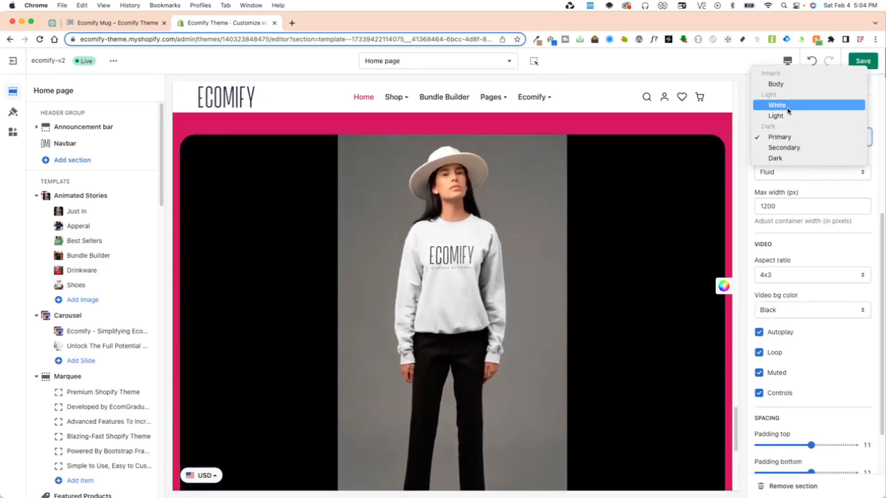
pyautogui.click(787, 107)
pyautogui.scroll(-2, 814, 386)
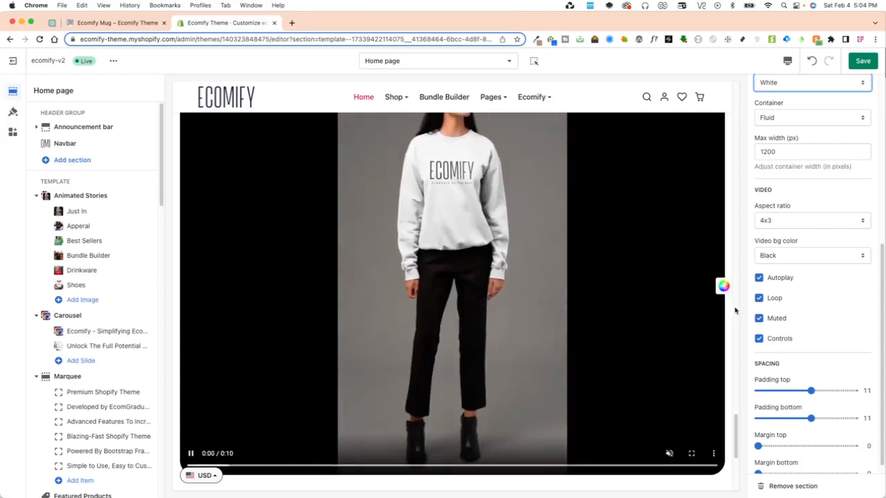
pyautogui.click(759, 338)
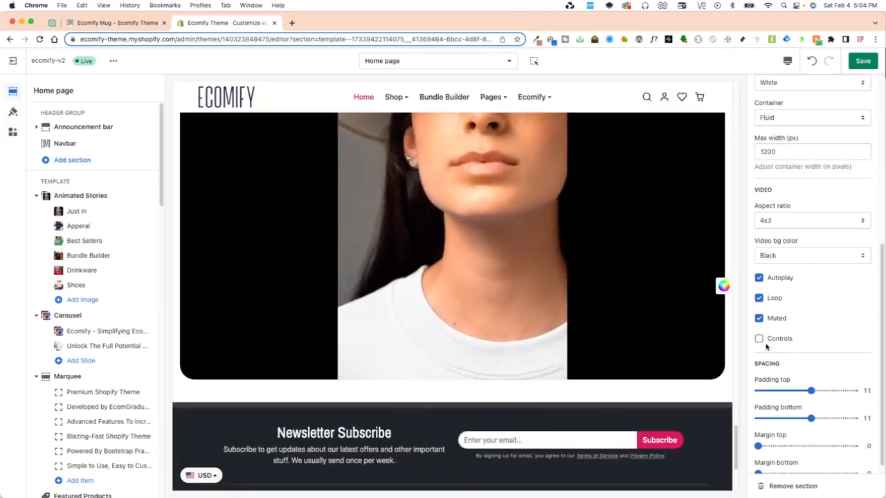
pyautogui.scroll(-1, 773, 396)
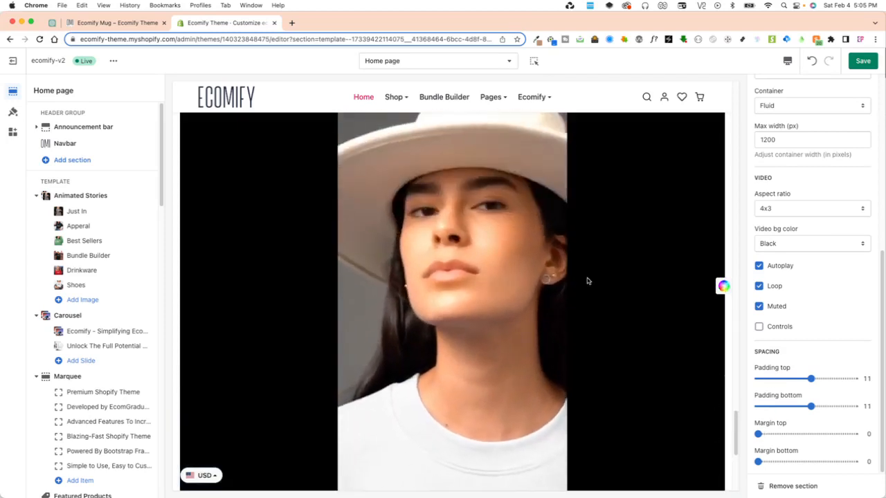
# Set the video's aspect ratio to 21x9 in the MP4 Video section
pyautogui.scroll(3, 585, 280)
pyautogui.click(779, 209)
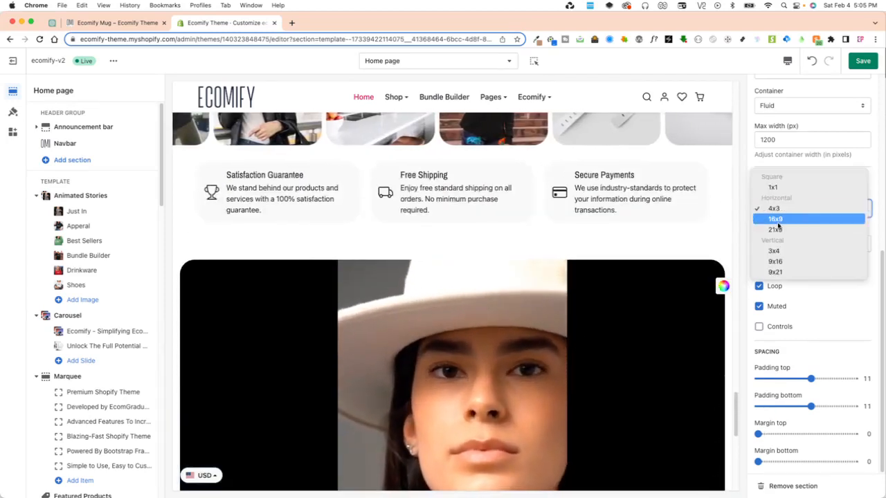
pyautogui.click(775, 229)
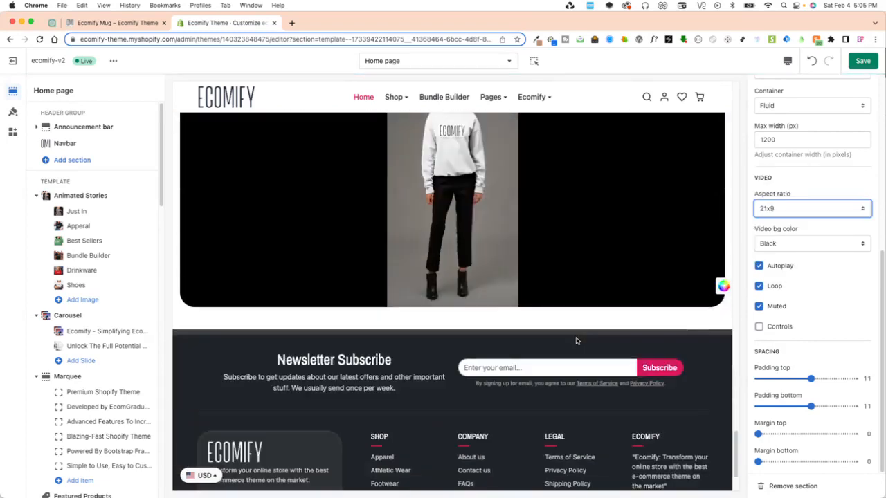
pyautogui.scroll(3, 564, 192)
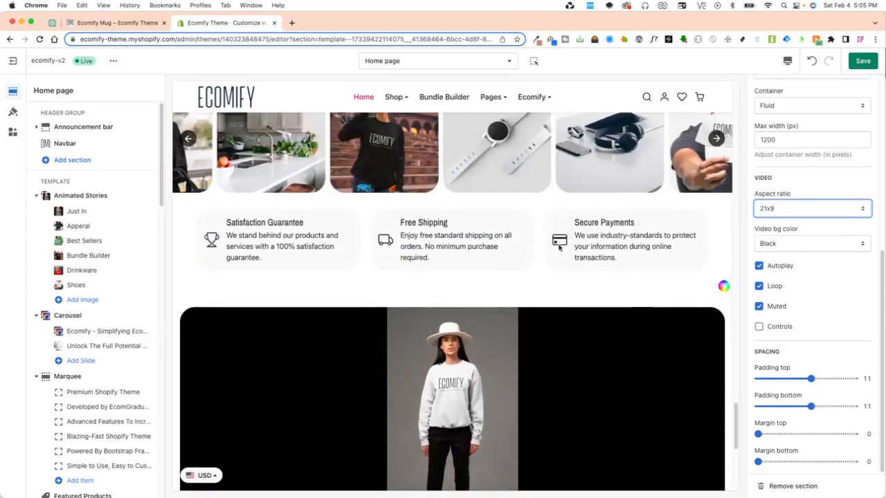
pyautogui.scroll(5, 784, 263)
pyautogui.scroll(1, 791, 275)
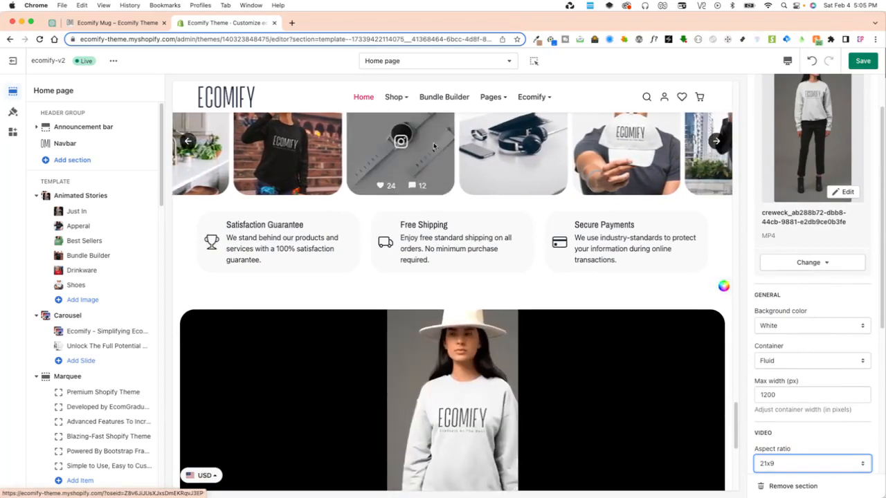
# Open the Apparel collection in the store preview and look through its product grid
pyautogui.moveTo(397, 99)
pyautogui.click(254, 167)
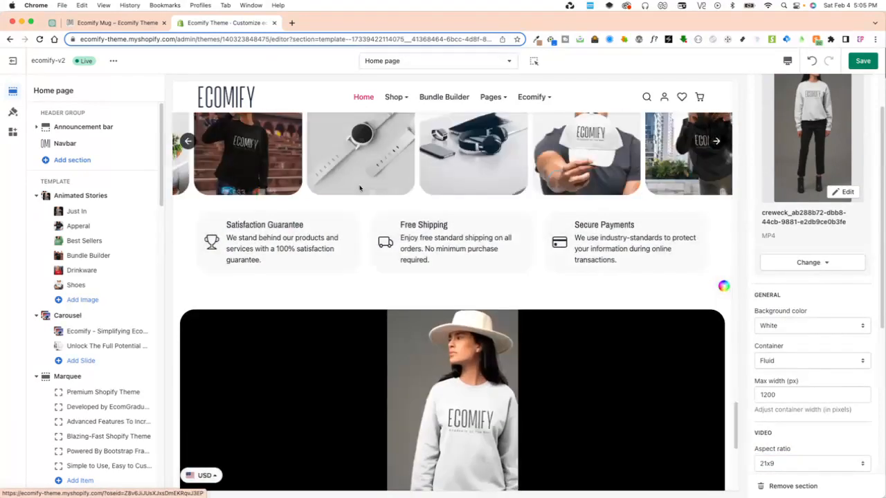
pyautogui.scroll(-5, 415, 312)
pyautogui.scroll(-10, 435, 388)
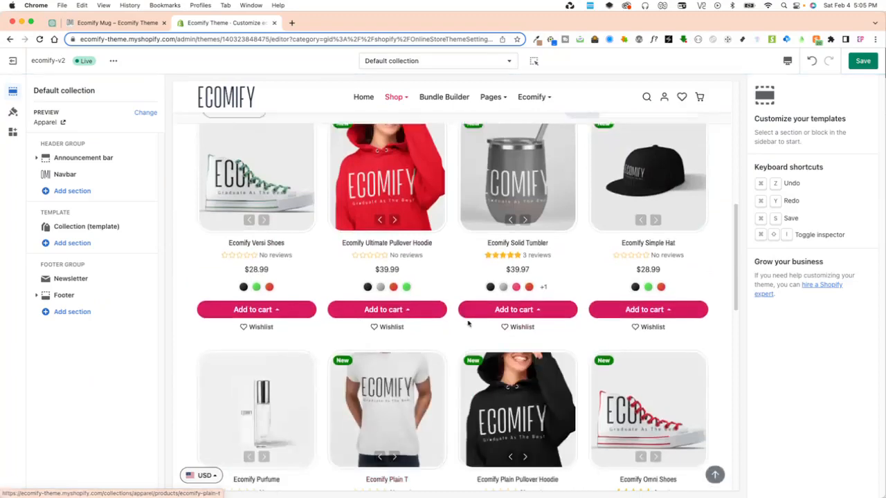
pyautogui.scroll(-5, 332, 394)
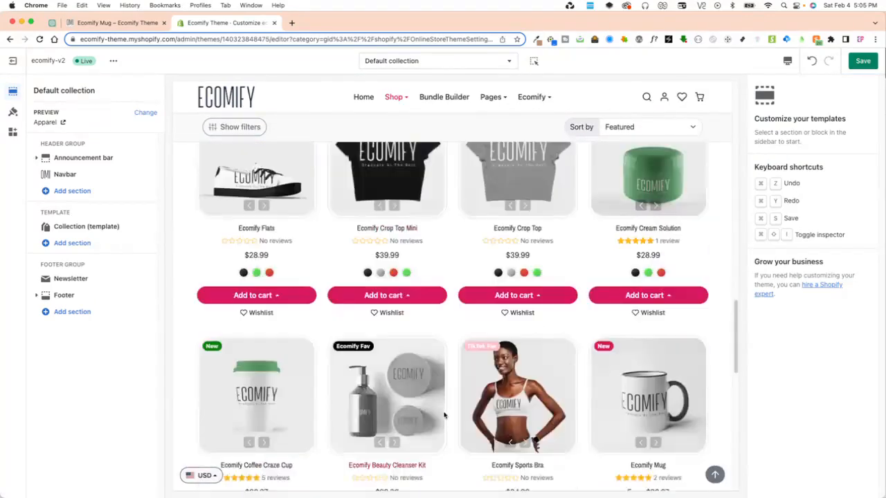
# Search the sections available for the Default collection template for "mp4", and return to the home page without adding one
pyautogui.click(73, 242)
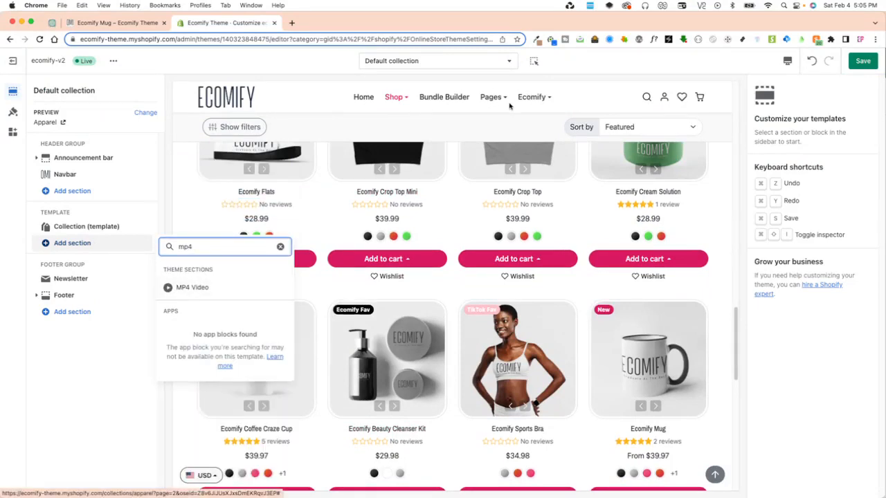
pyautogui.click(396, 119)
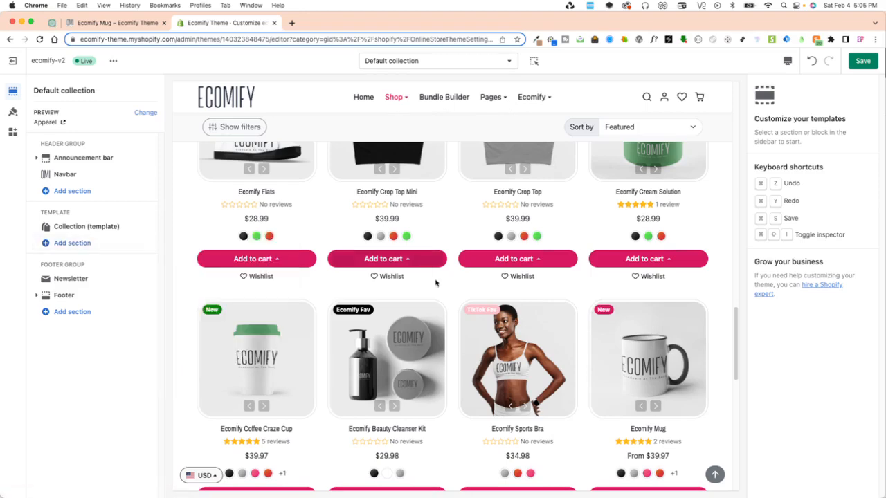
pyautogui.scroll(15, 435, 282)
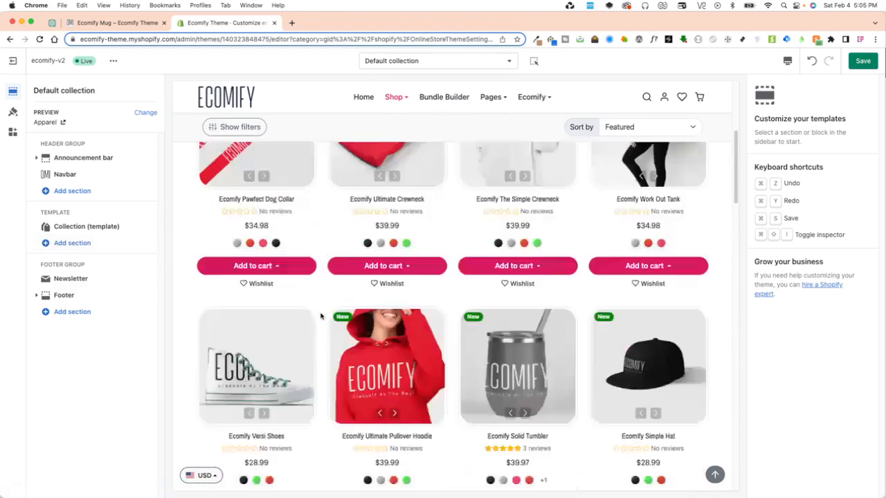
pyautogui.scroll(8, 320, 316)
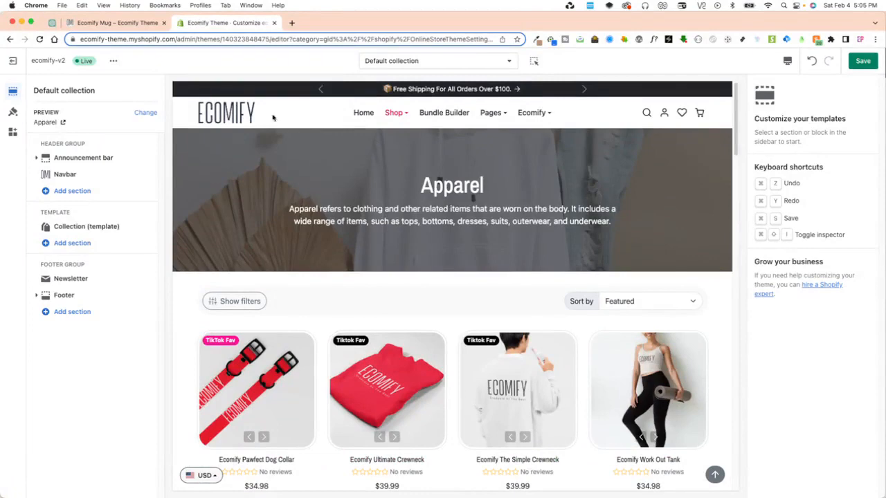
pyautogui.click(232, 116)
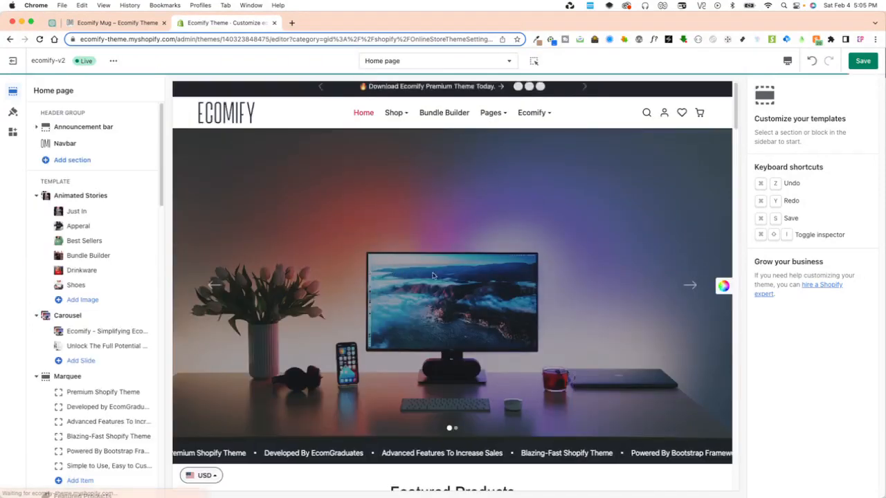